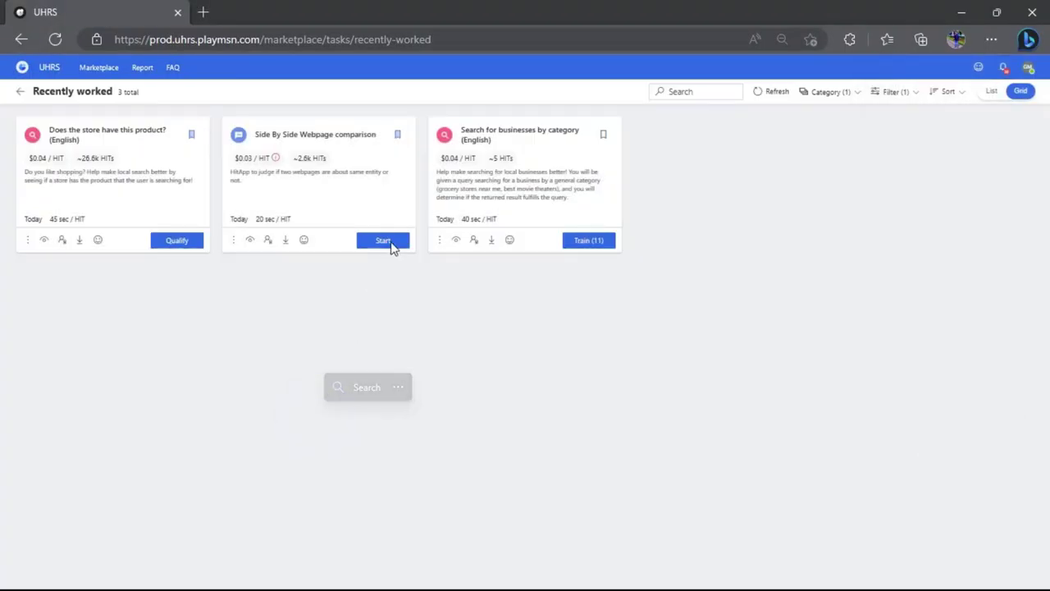
Start the Side By Side Webpage comparison task from the Recently worked page
click(392, 247)
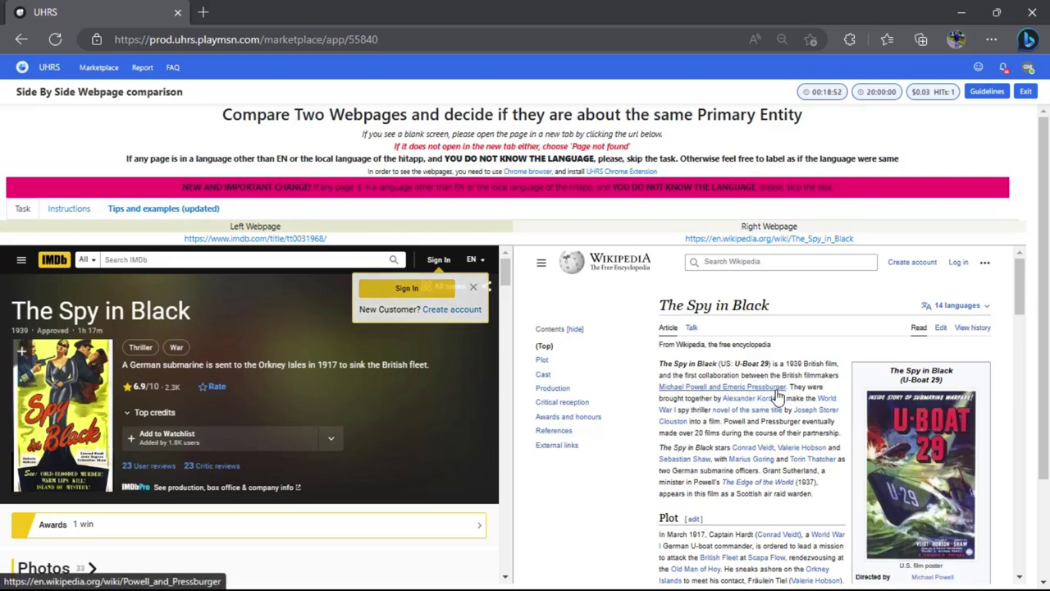
Compare the IMDb and Wikipedia pages for The Spy in Black and judge them Same
scroll(205, 410, down, 2)
scroll(121, 387, up, 2)
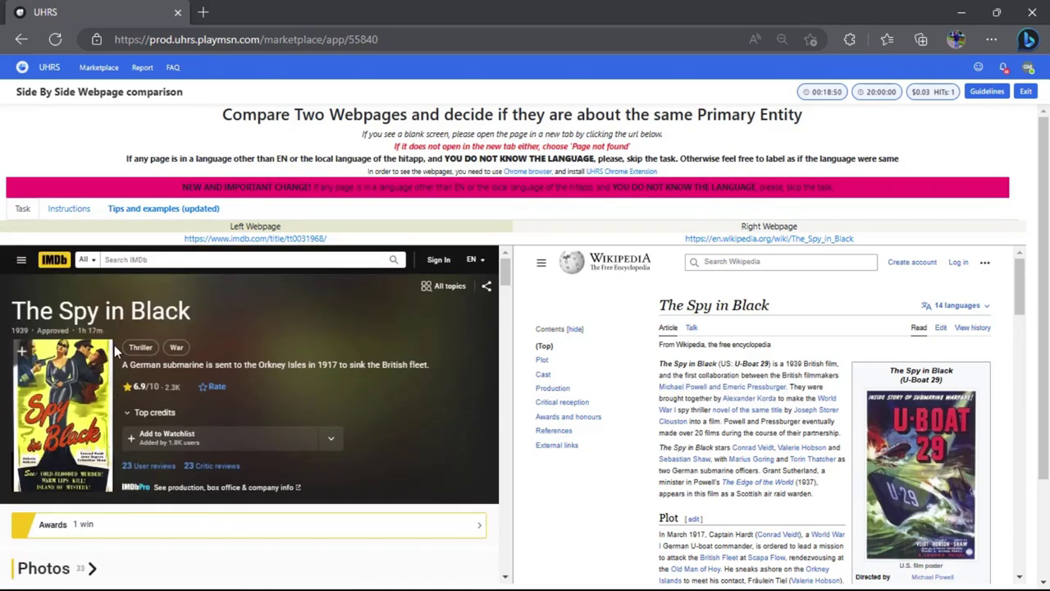
scroll(188, 377, down, 2)
scroll(199, 375, down, 4)
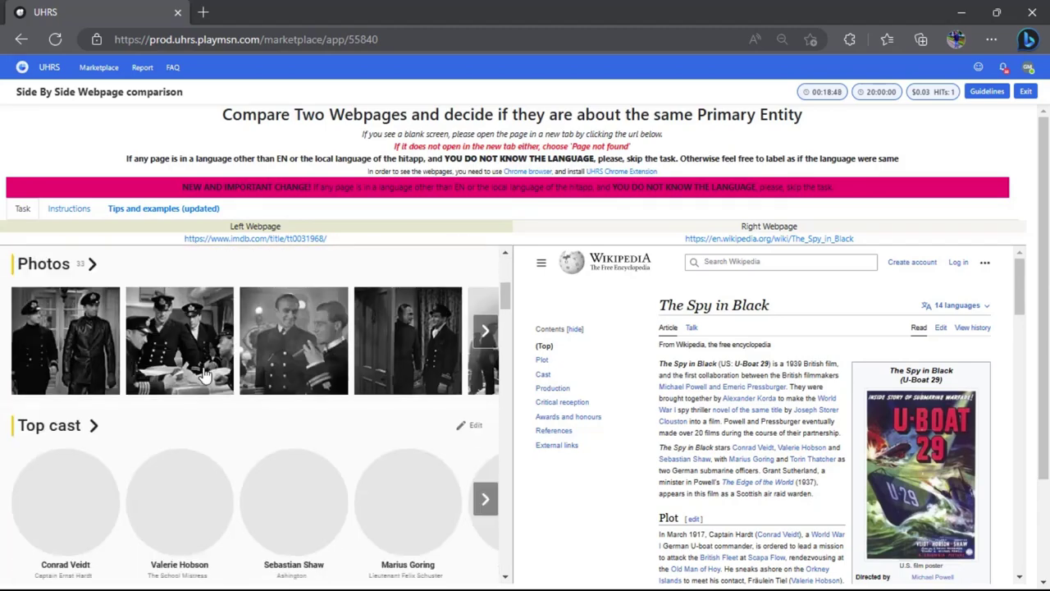
scroll(199, 375, down, 1)
scroll(164, 394, down, 2)
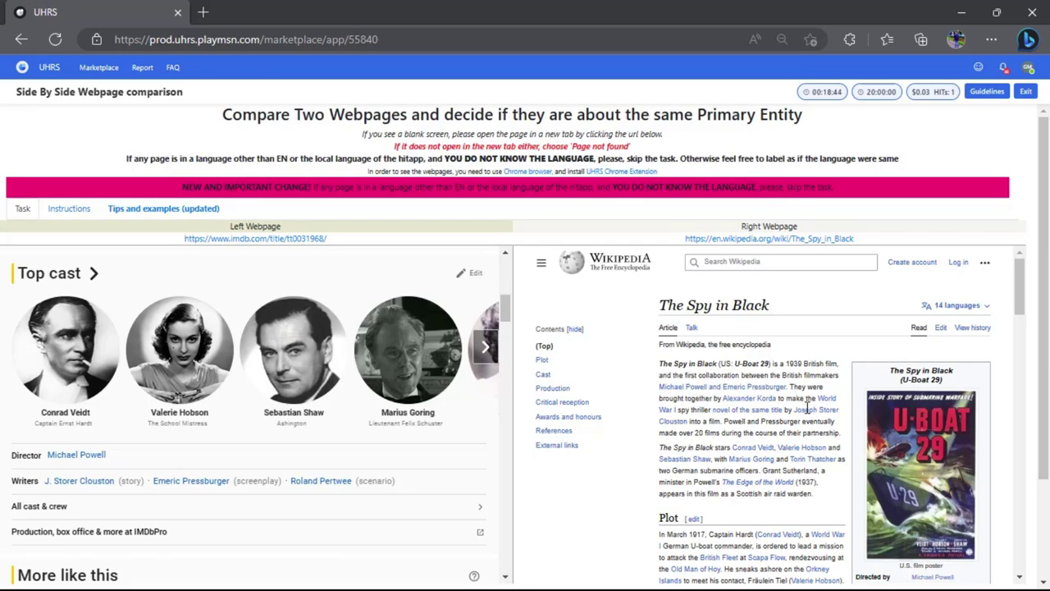
scroll(807, 414, down, 2)
scroll(903, 426, up, 1)
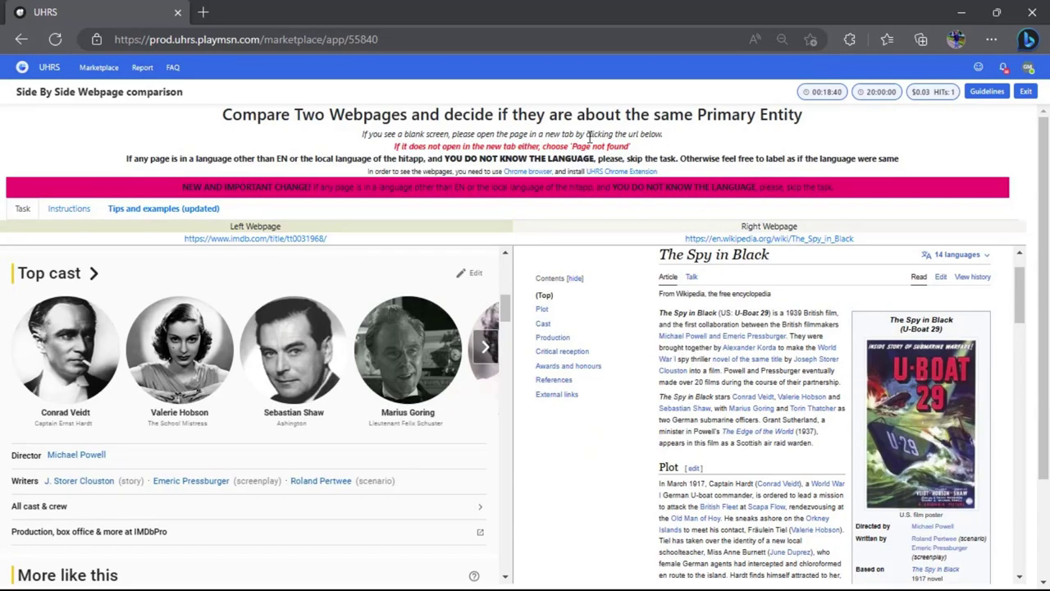
scroll(704, 149, down, 2)
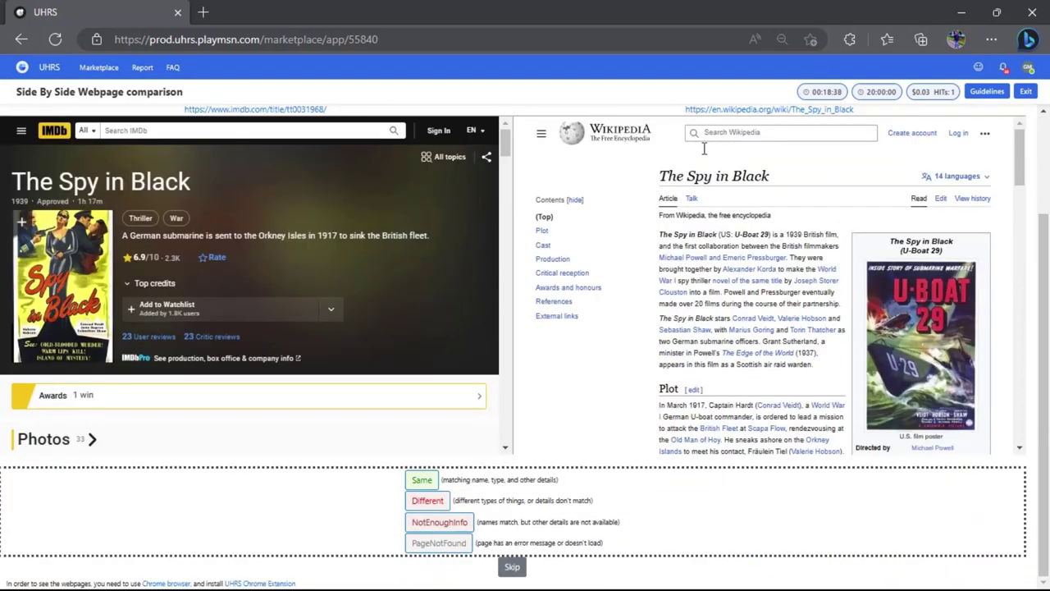
click(419, 482)
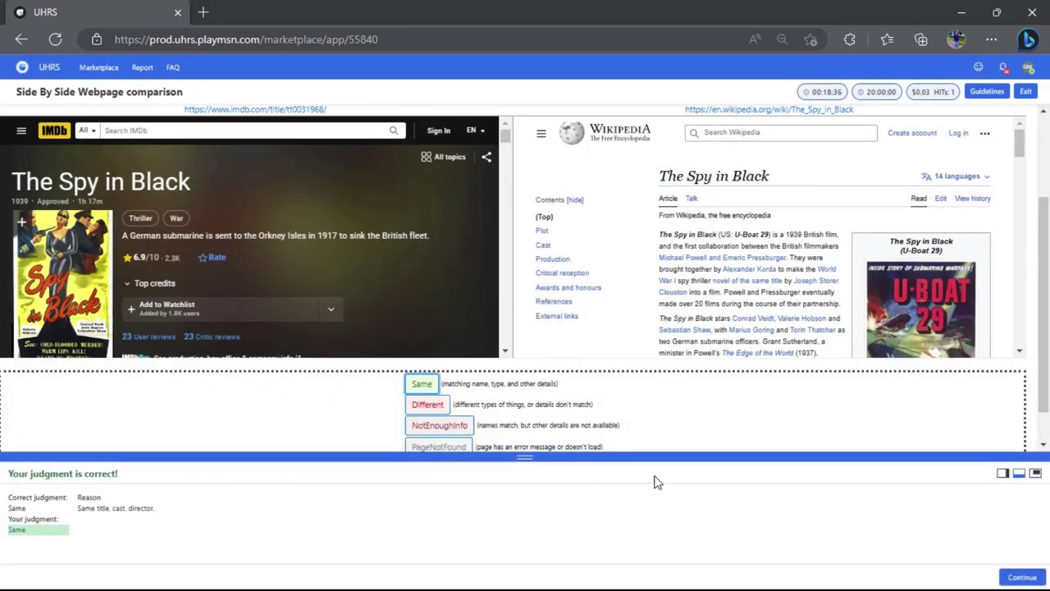
Continue past the feedback to load the Remorques vs Stormy Waters (1941 film) pair
click(1022, 577)
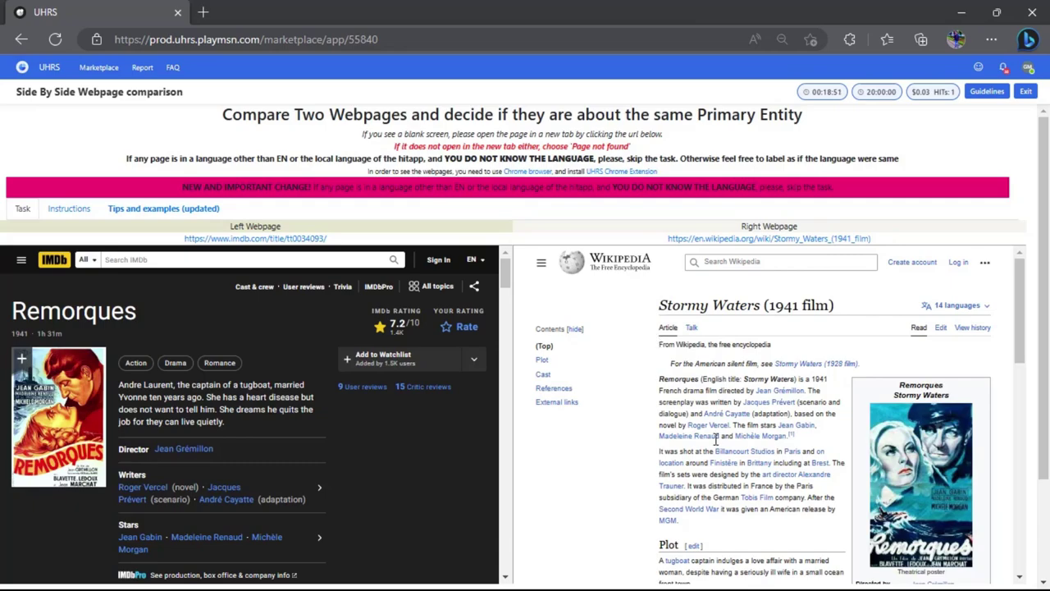
Turn off Windows Night light from the Action Center to brighten the screen
key(super)
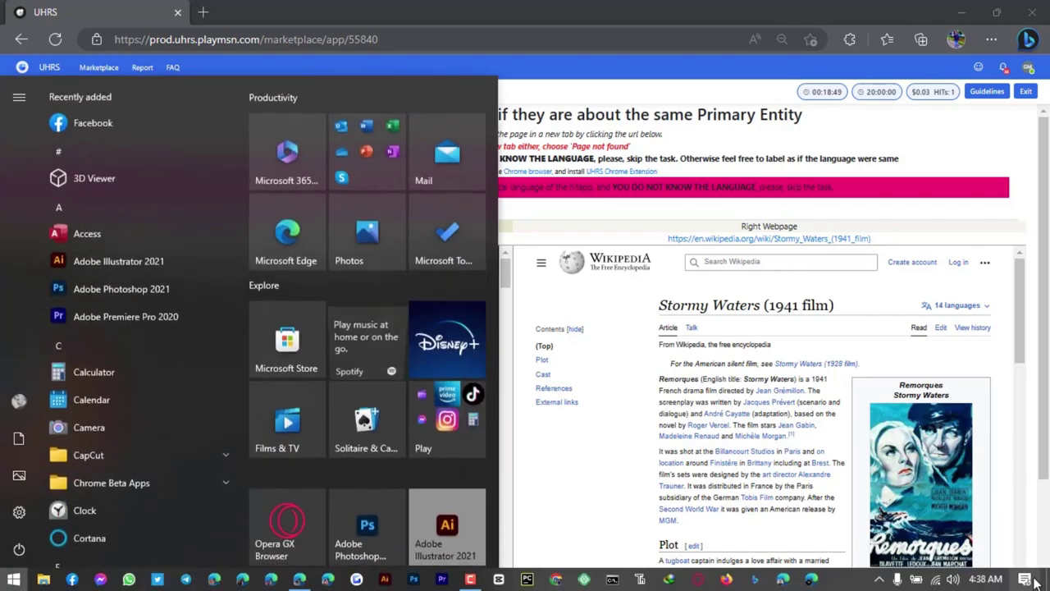
click(1026, 579)
click(983, 330)
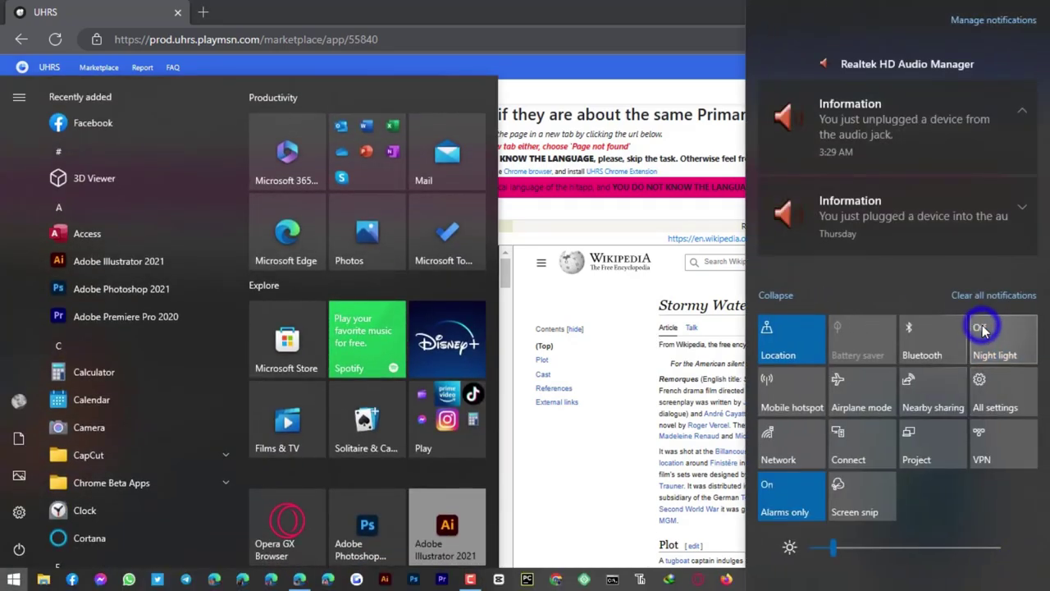
click(669, 134)
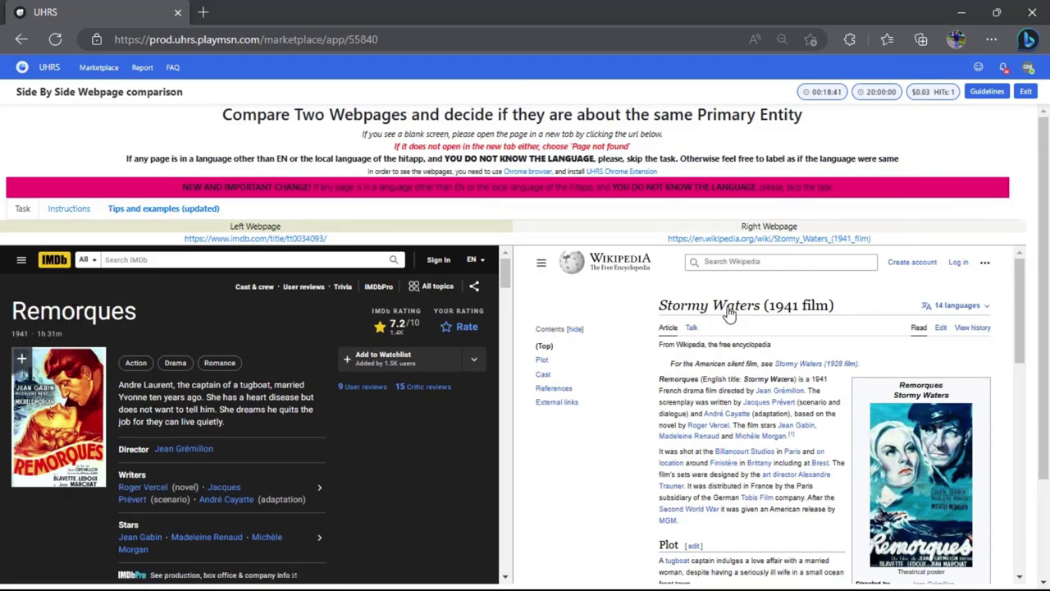
Judge the Remorques and Stormy Waters (1941 film) pages Same, then move to the next pair
scroll(704, 386, down, 1)
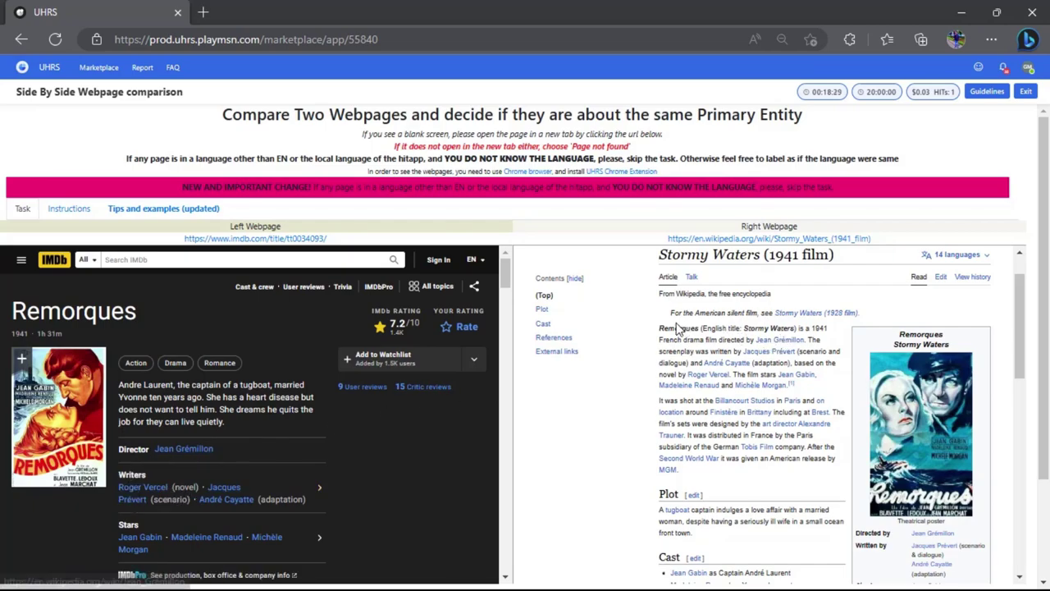
scroll(682, 457, down, 2)
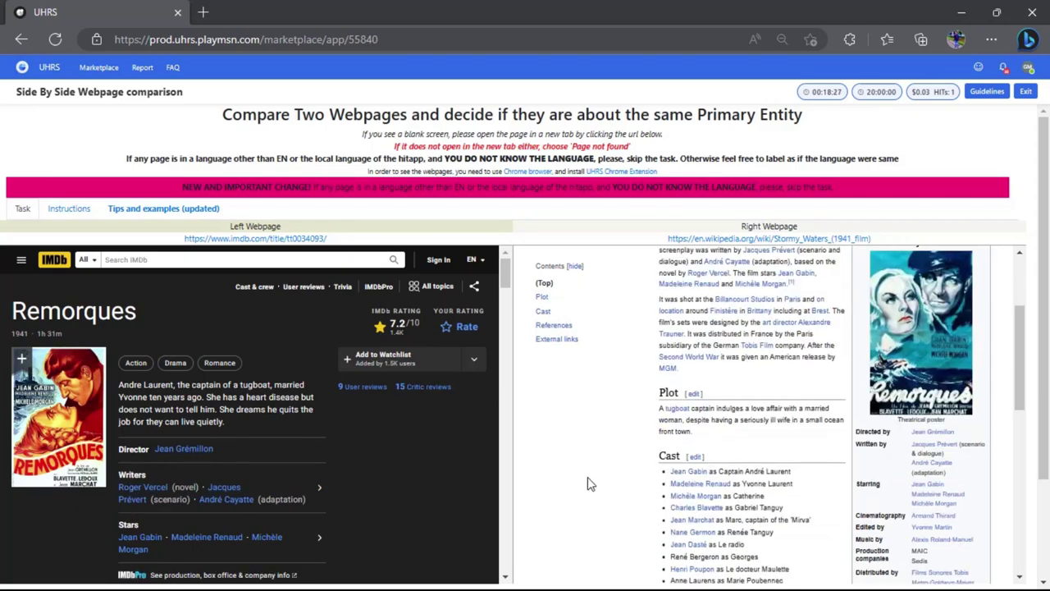
scroll(595, 480, up, 2)
scroll(489, 142, down, 2)
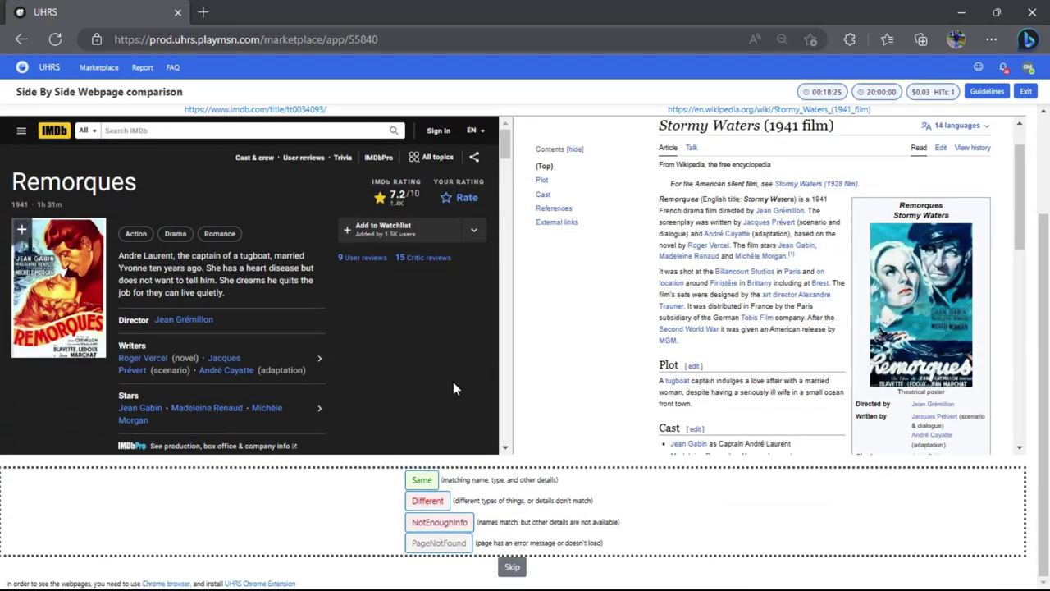
click(420, 480)
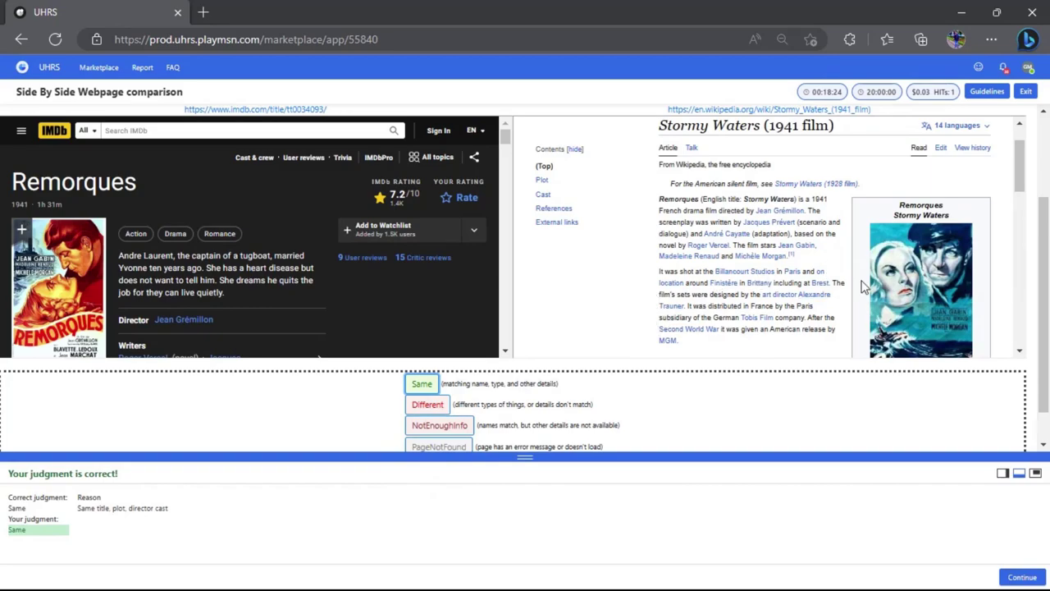
click(1018, 577)
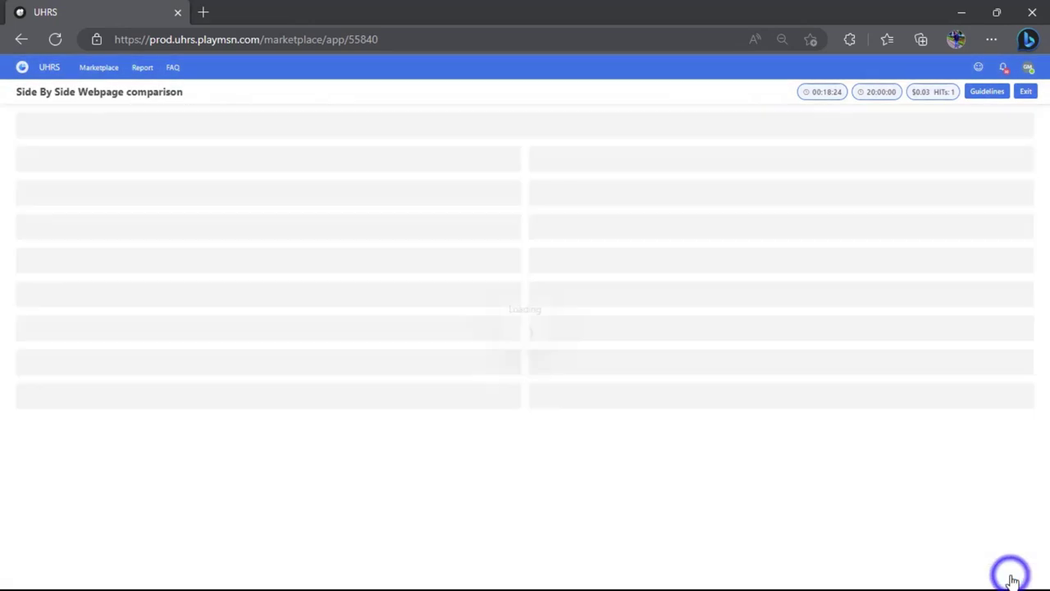
Judge the Love, American Style pages Same and move on to The Skin Game (1931)
click(419, 490)
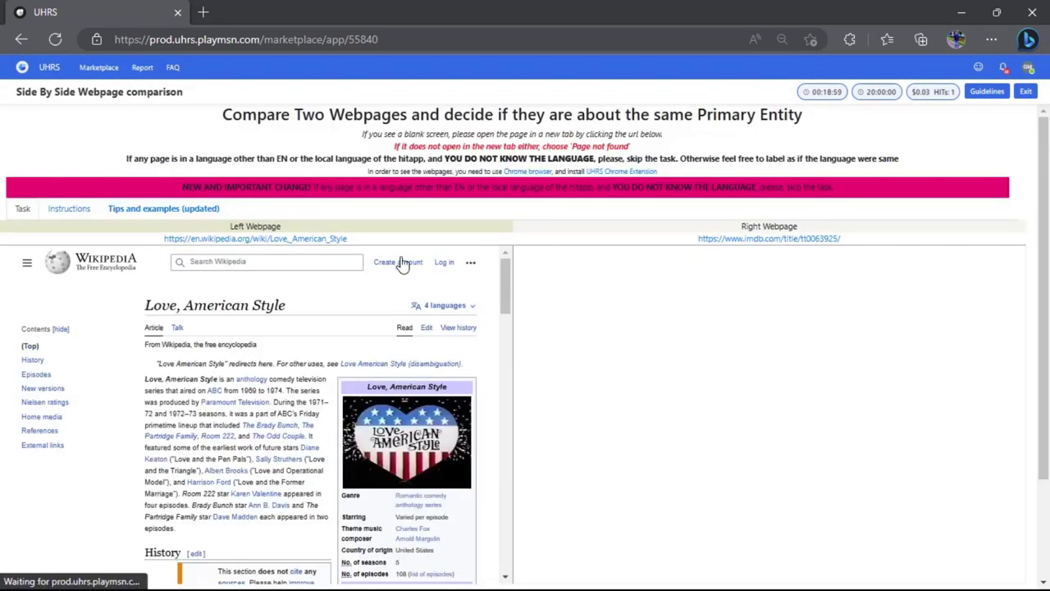
scroll(482, 212, down, 1)
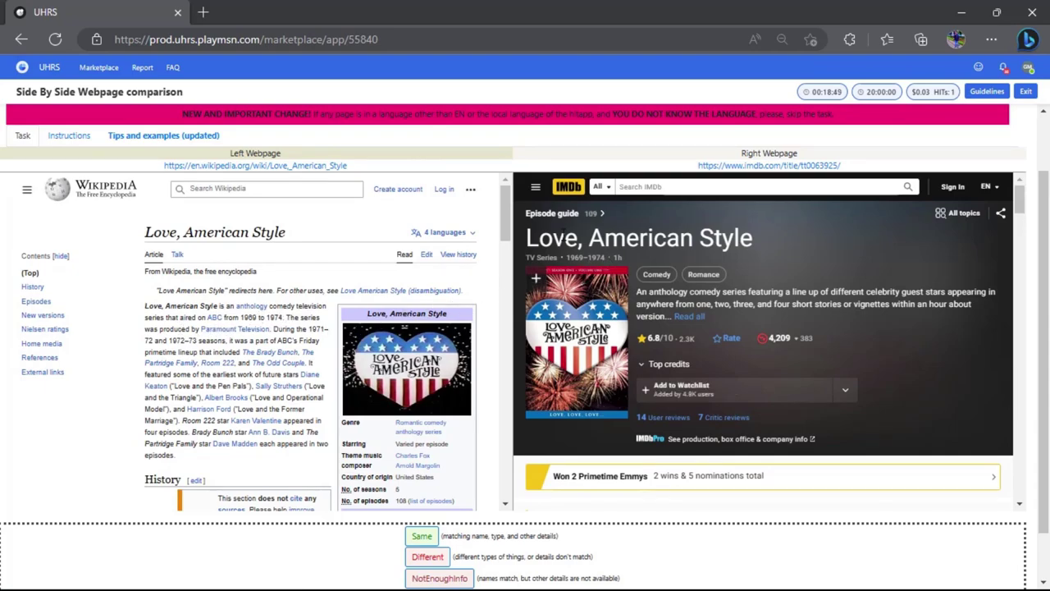
scroll(752, 266, down, 2)
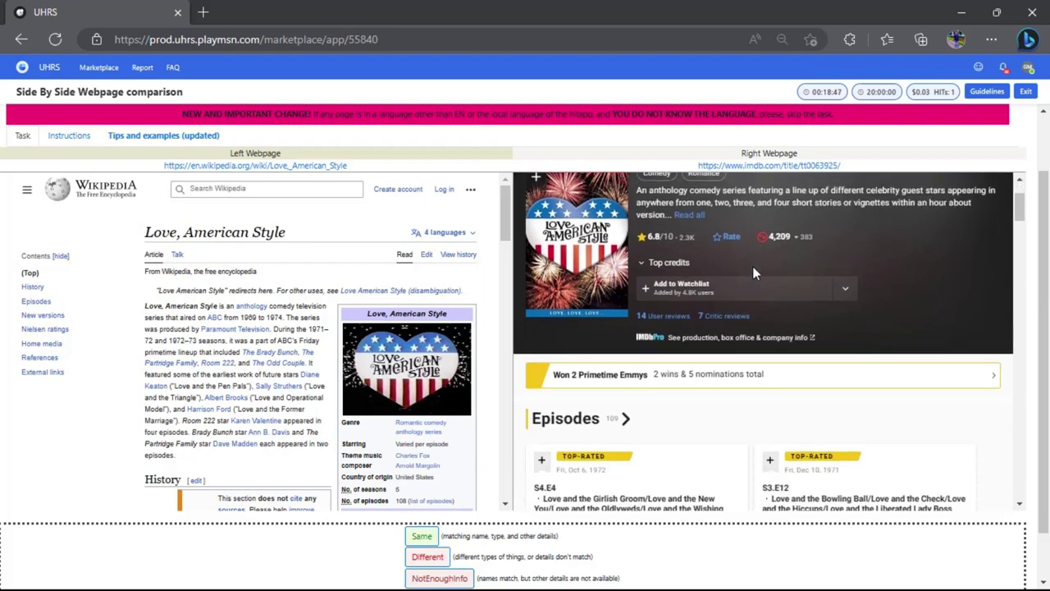
scroll(753, 265, down, 2)
scroll(753, 266, up, 2)
scroll(752, 266, up, 2)
scroll(752, 266, up, 1)
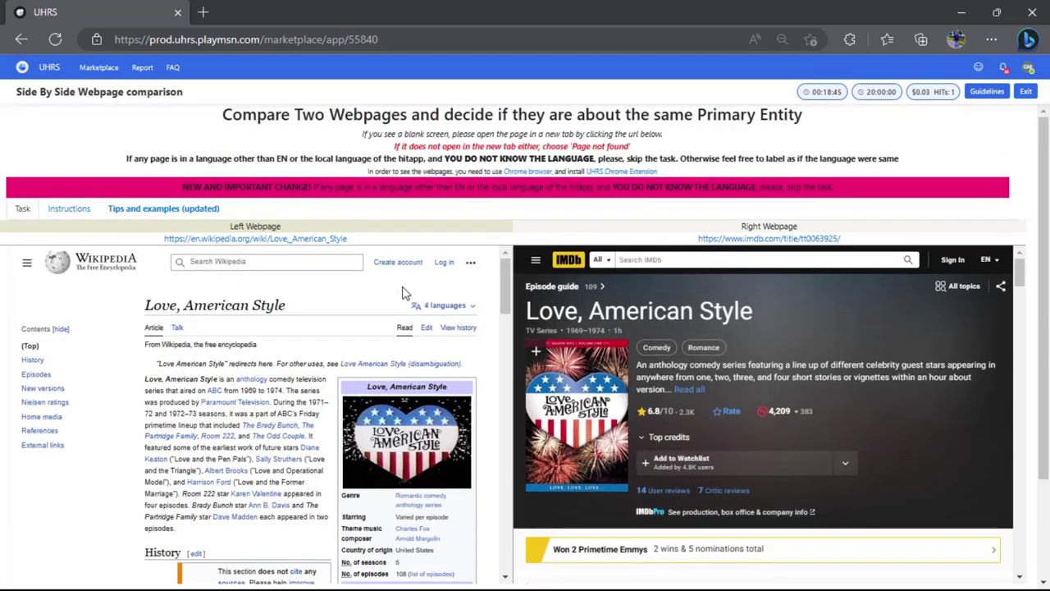
scroll(443, 182, down, 2)
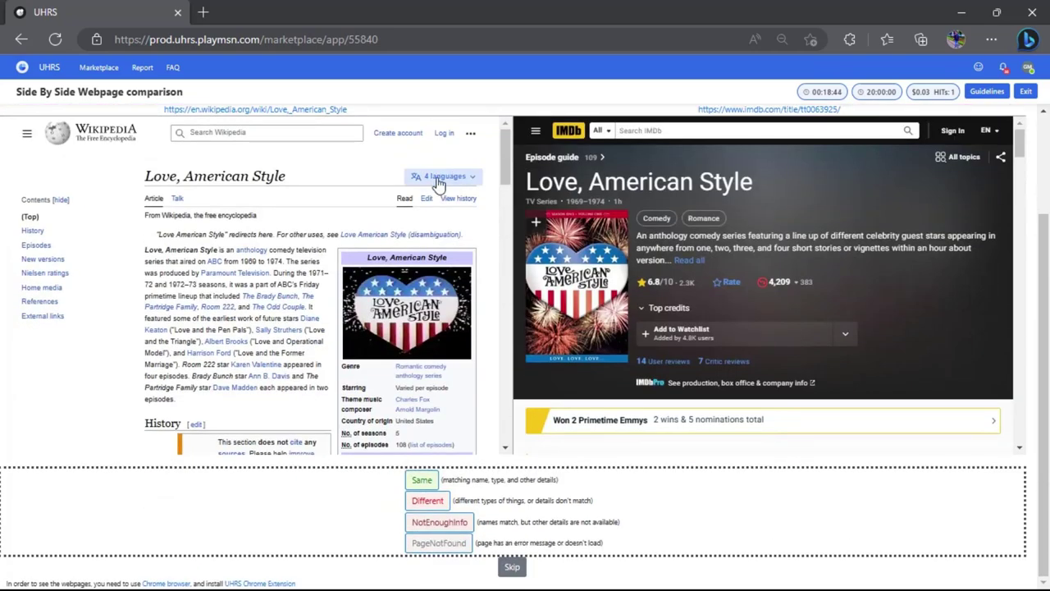
click(416, 482)
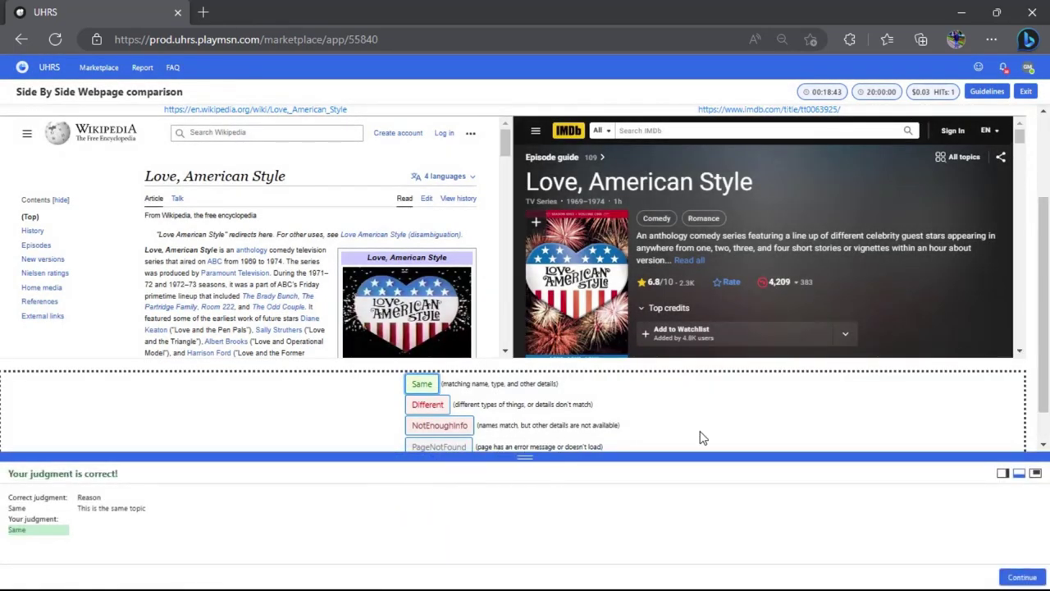
click(1023, 576)
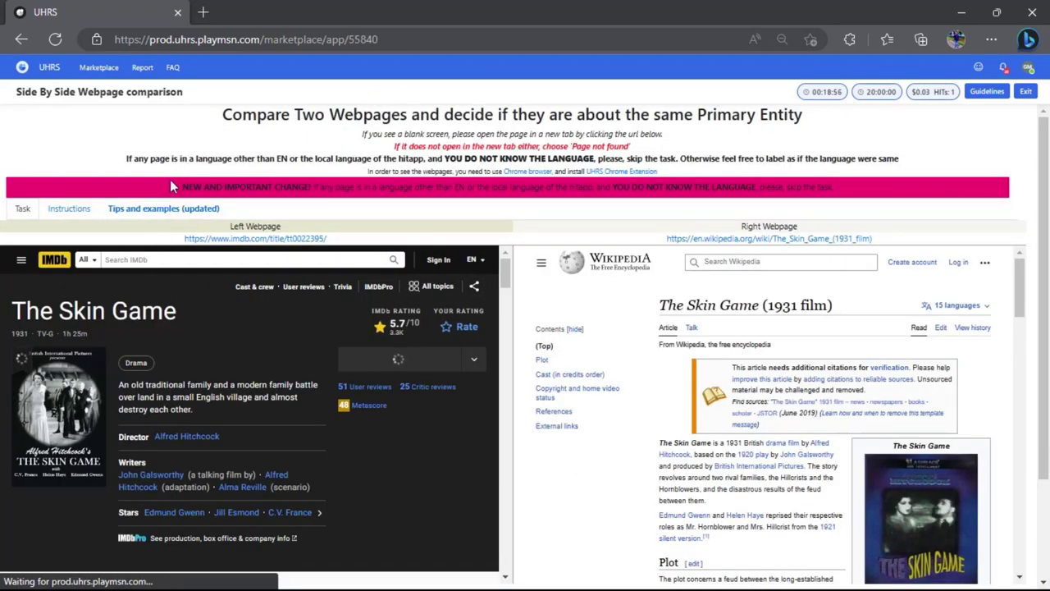
Judge The Skin Game (1931) IMDb and Wikipedia pages Same and continue to Ivan the Terrible
scroll(405, 196, down, 3)
scroll(406, 196, up, 3)
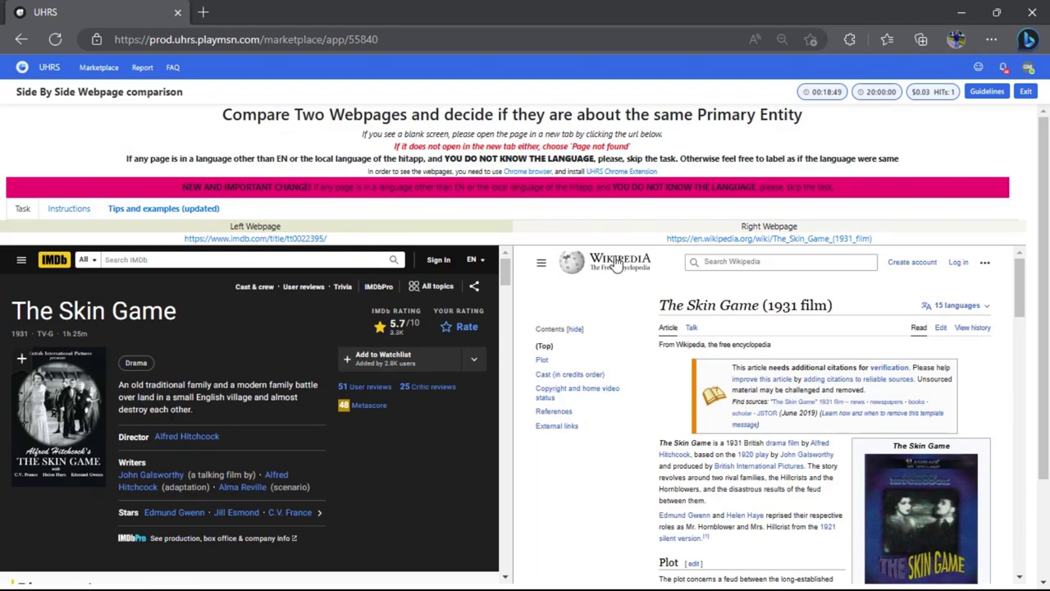
scroll(624, 297, down, 1)
scroll(661, 343, up, 1)
scroll(723, 422, down, 1)
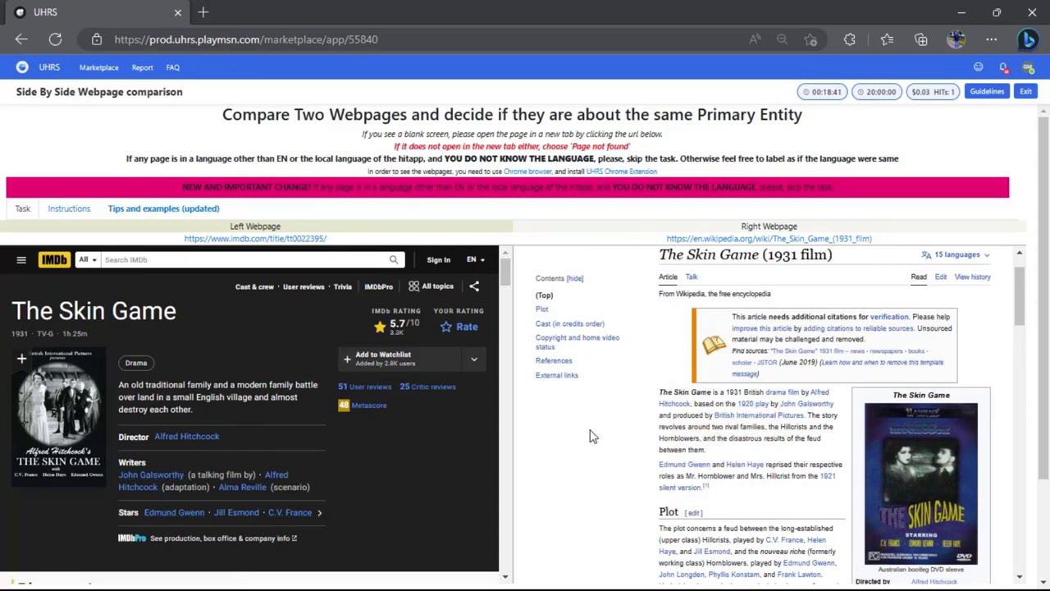
scroll(678, 327, up, 1)
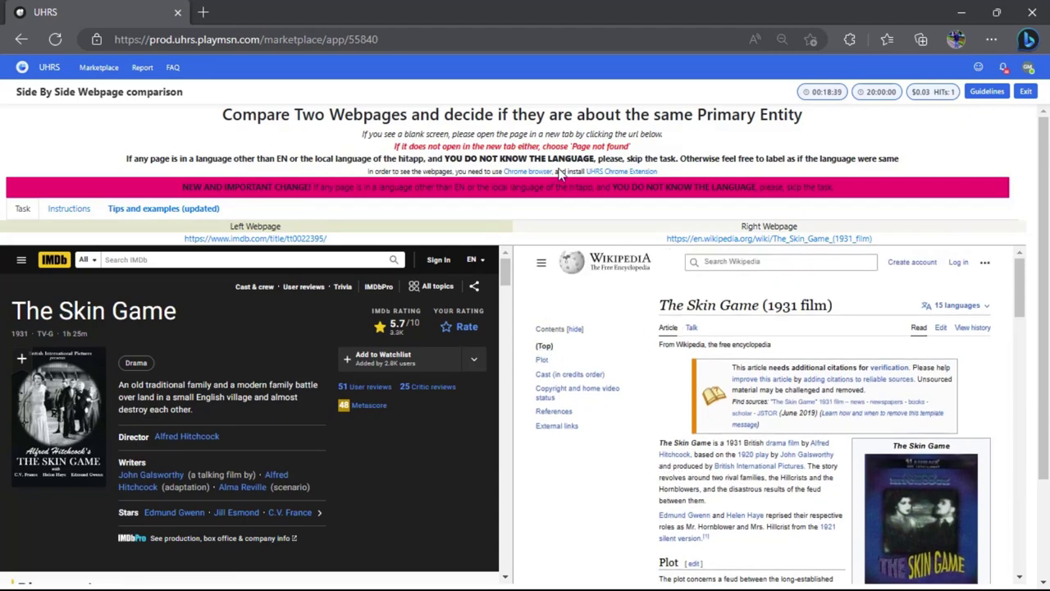
scroll(558, 143, down, 1)
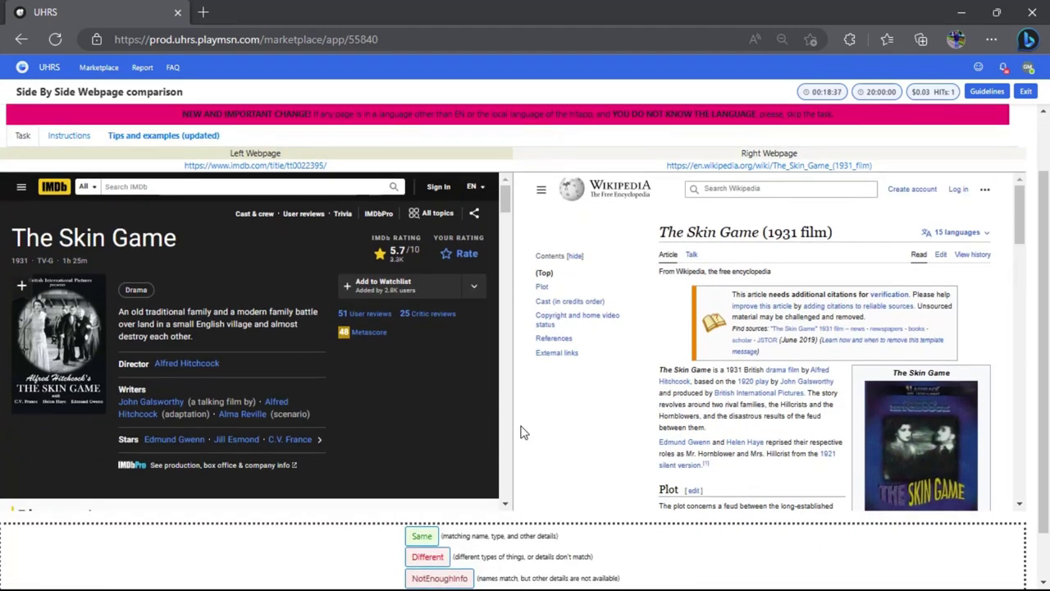
scroll(522, 432, down, 1)
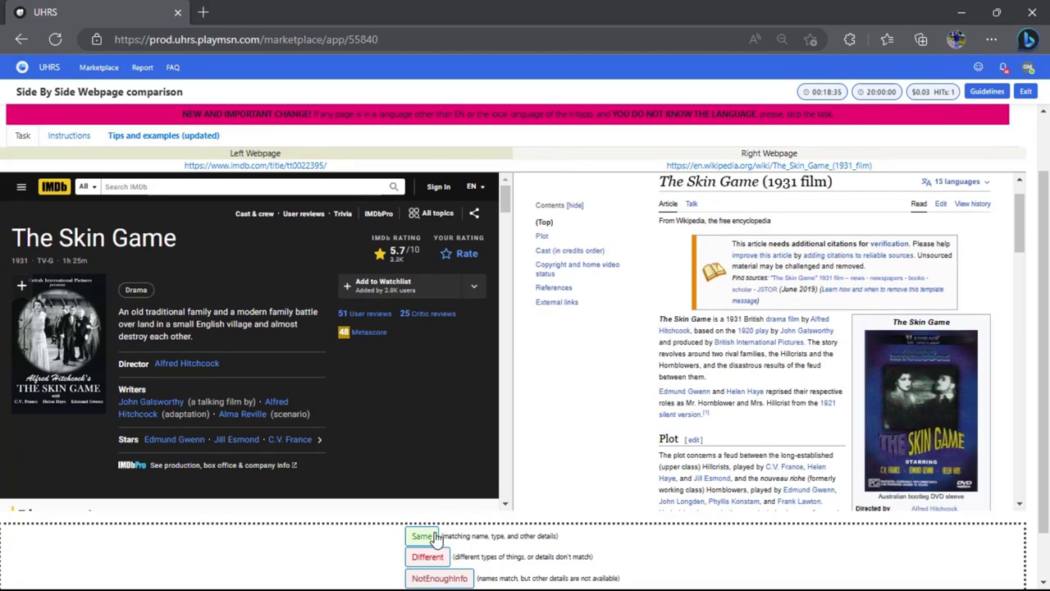
scroll(476, 535, down, 1)
click(418, 482)
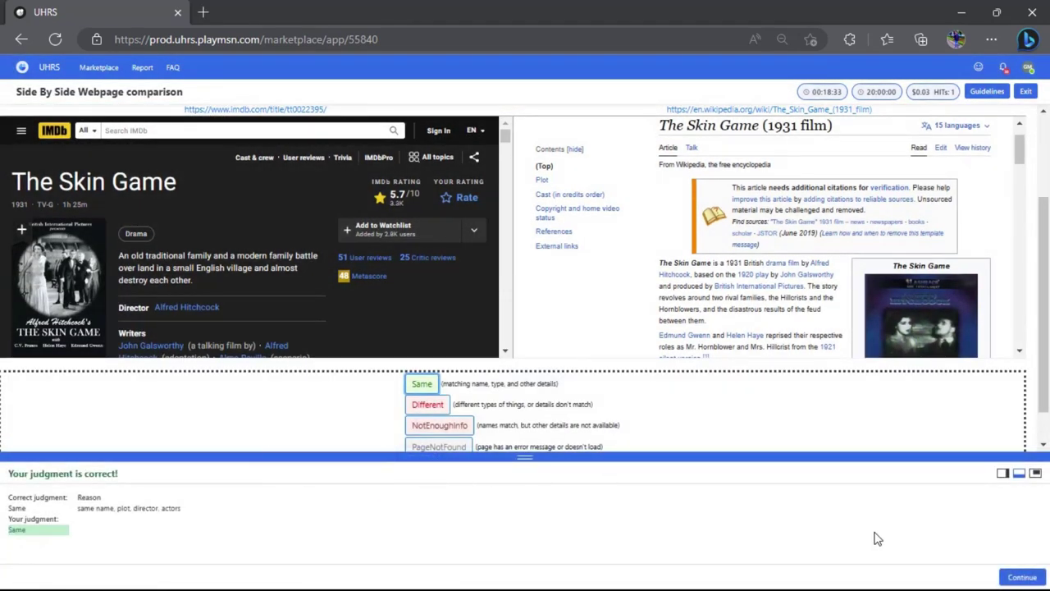
click(1014, 574)
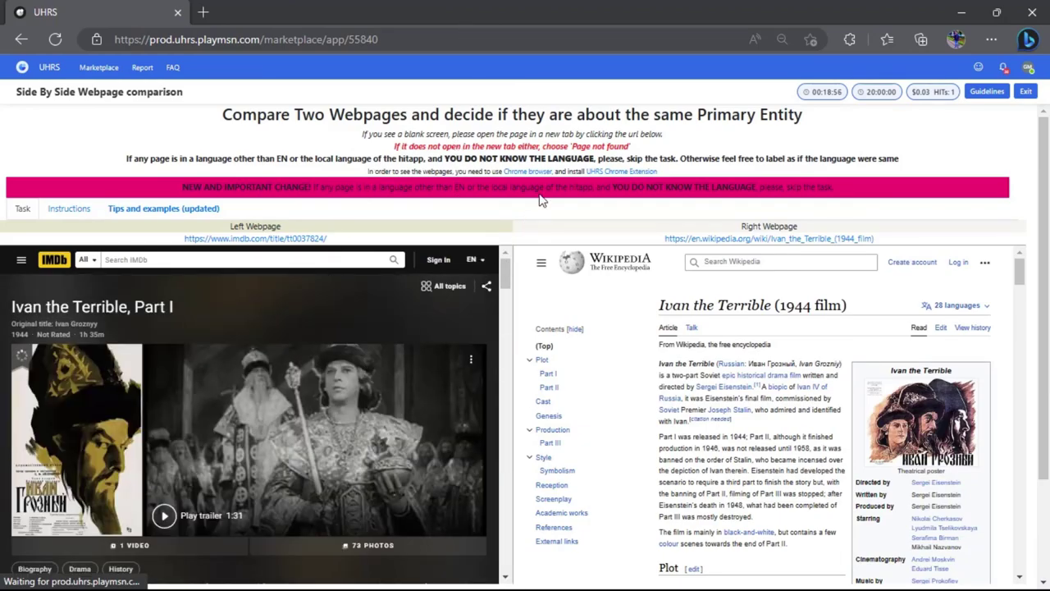
Review the Ivan the Terrible pages until the Pervoklassnitsa vs First-Year Student pair loads
scroll(541, 186, down, 3)
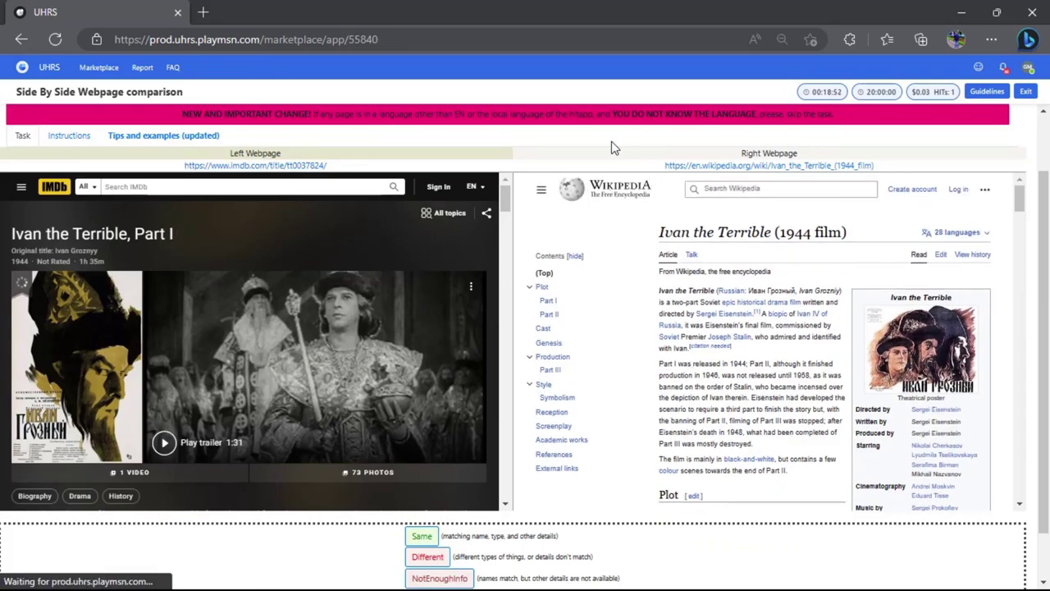
scroll(614, 148, down, 1)
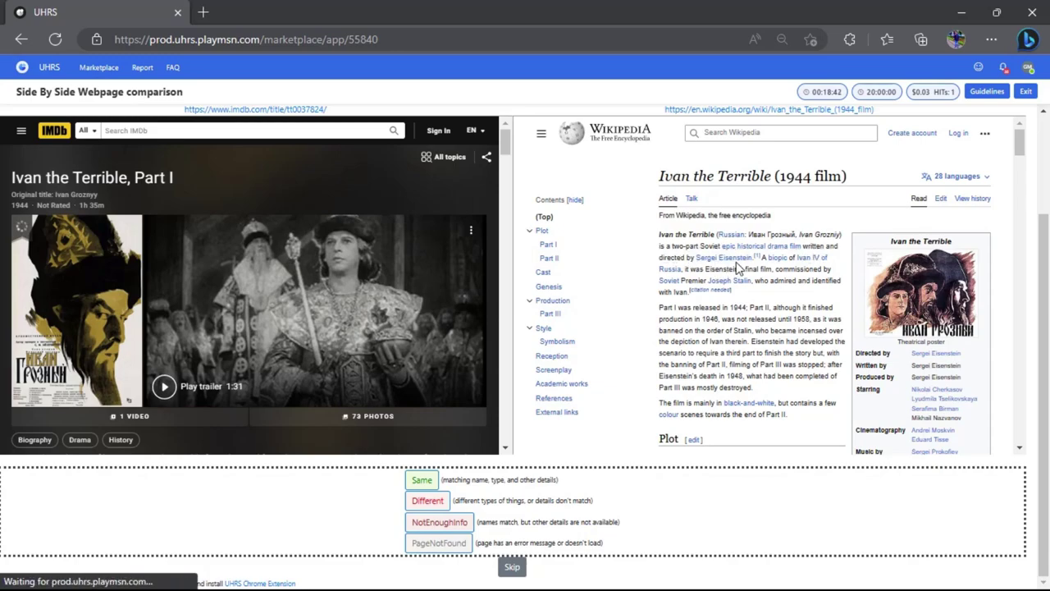
scroll(273, 334, down, 1)
scroll(197, 328, down, 1)
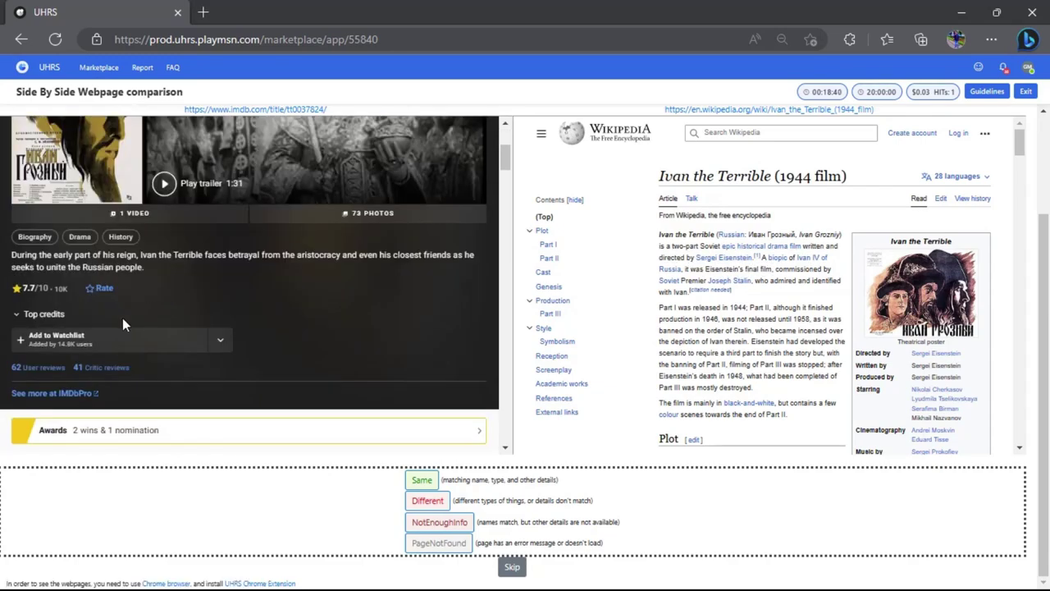
scroll(123, 318, down, 2)
scroll(99, 304, down, 1)
scroll(82, 285, down, 3)
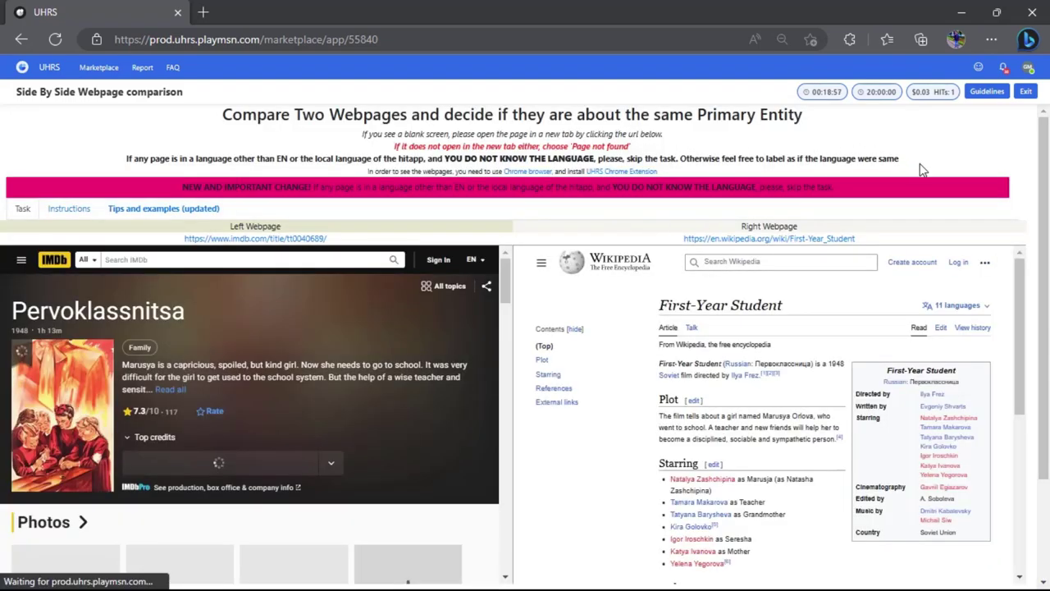
scroll(920, 168, down, 1)
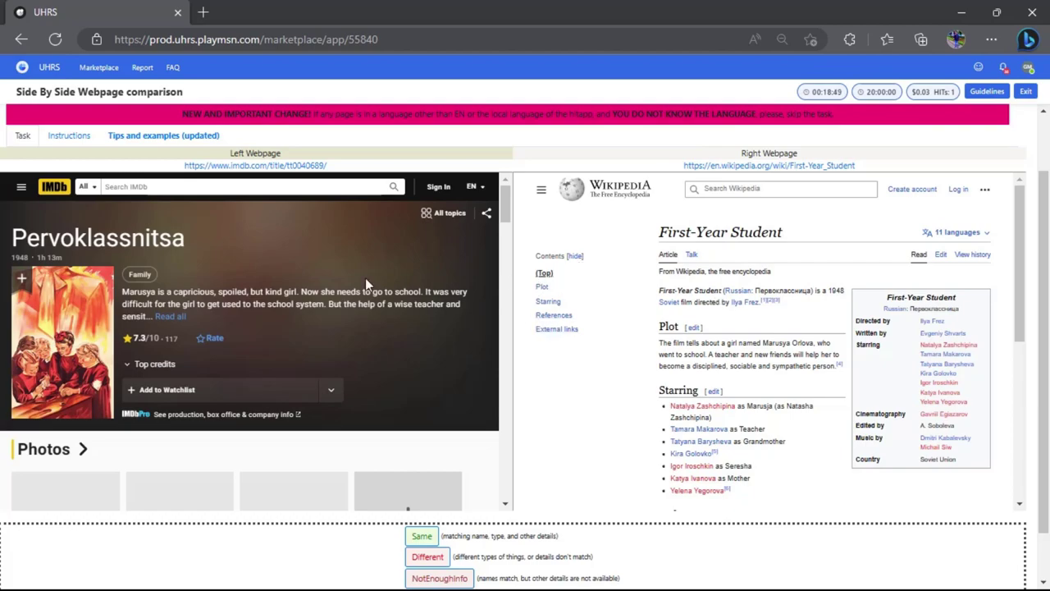
scroll(289, 305, down, 2)
scroll(293, 300, down, 3)
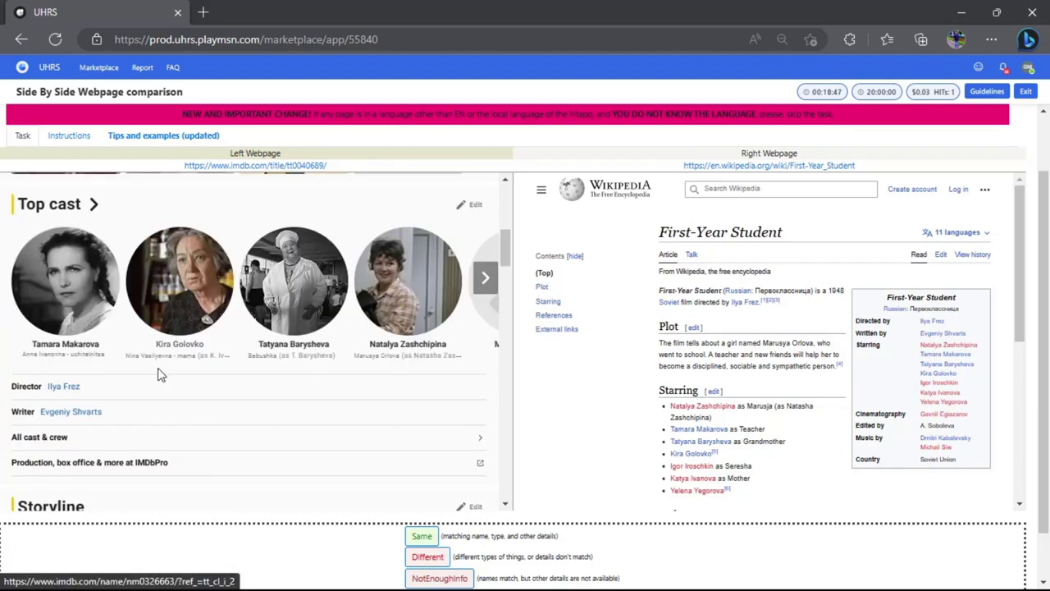
scroll(160, 374, up, 2)
scroll(288, 319, up, 2)
scroll(329, 284, up, 2)
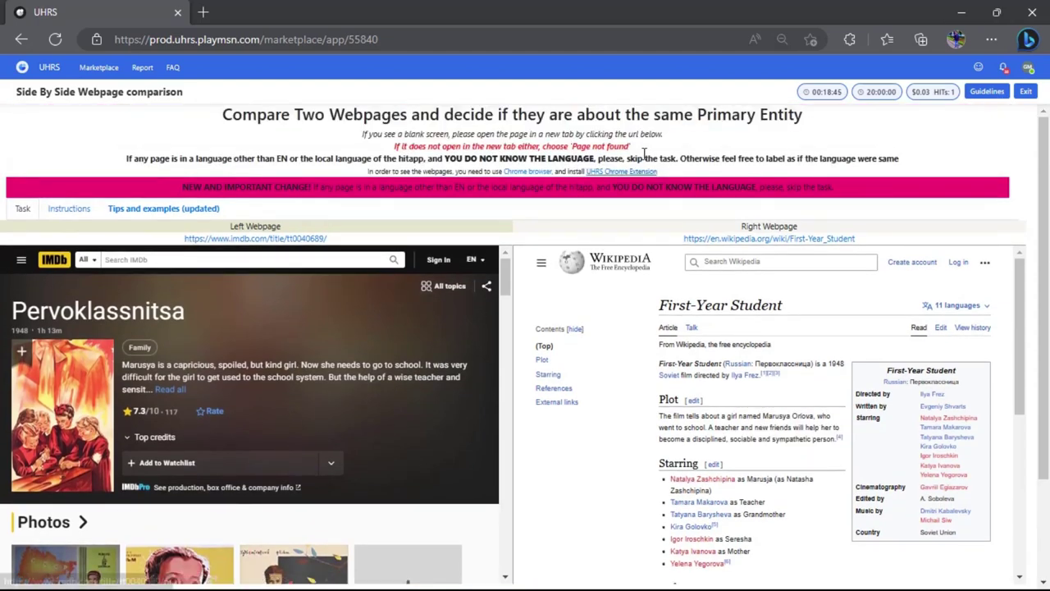
scroll(644, 153, down, 2)
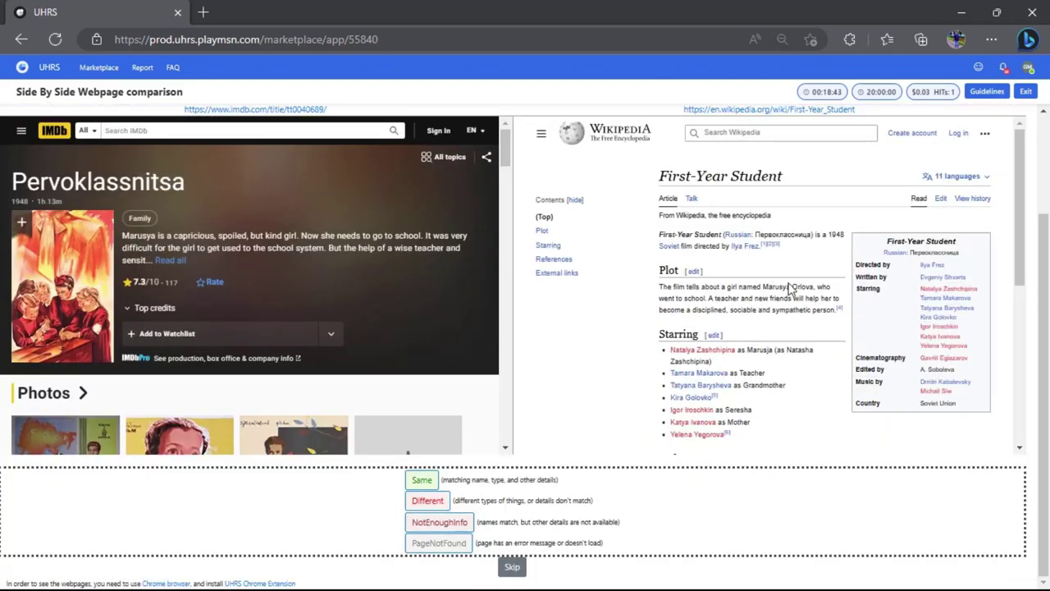